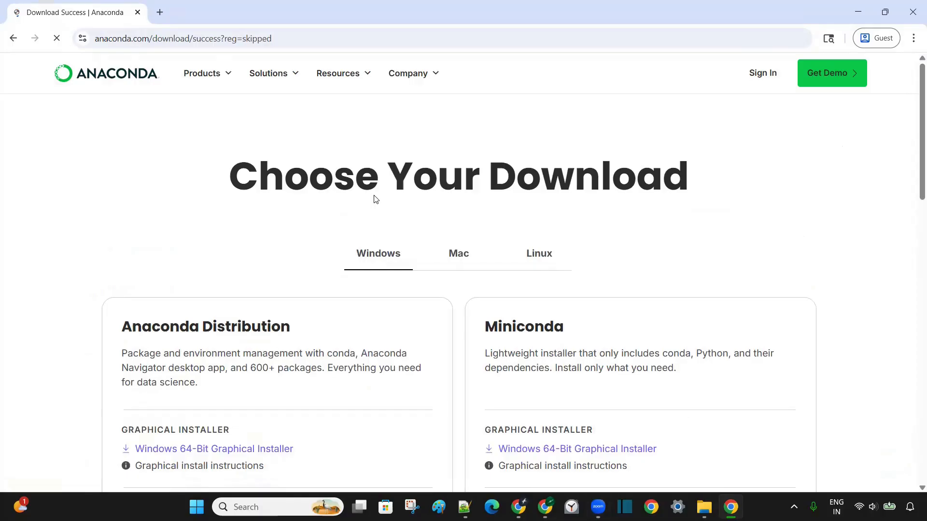
# Download the Windows 64-Bit Graphical Installer for Anaconda Distribution and save it to the Downloads folder
pyautogui.scroll(-2, 375, 198)
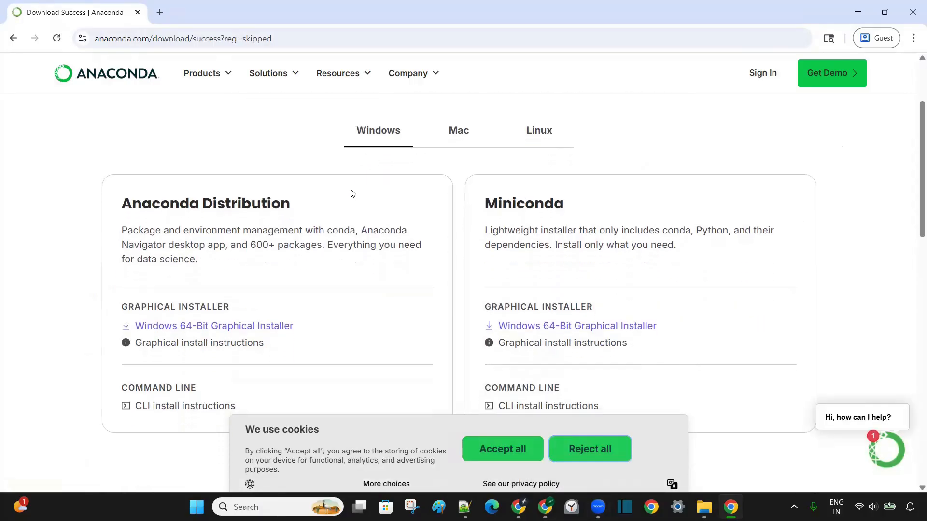
pyautogui.click(277, 328)
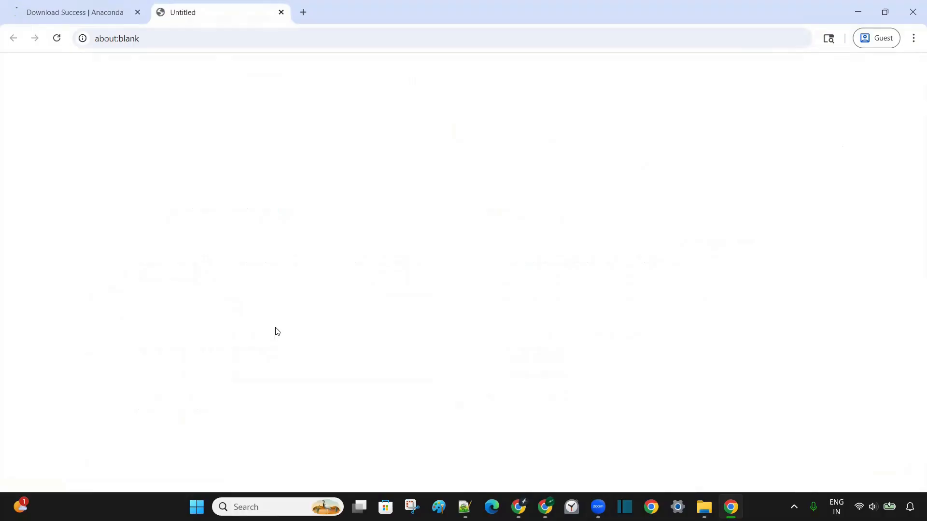
pyautogui.click(383, 356)
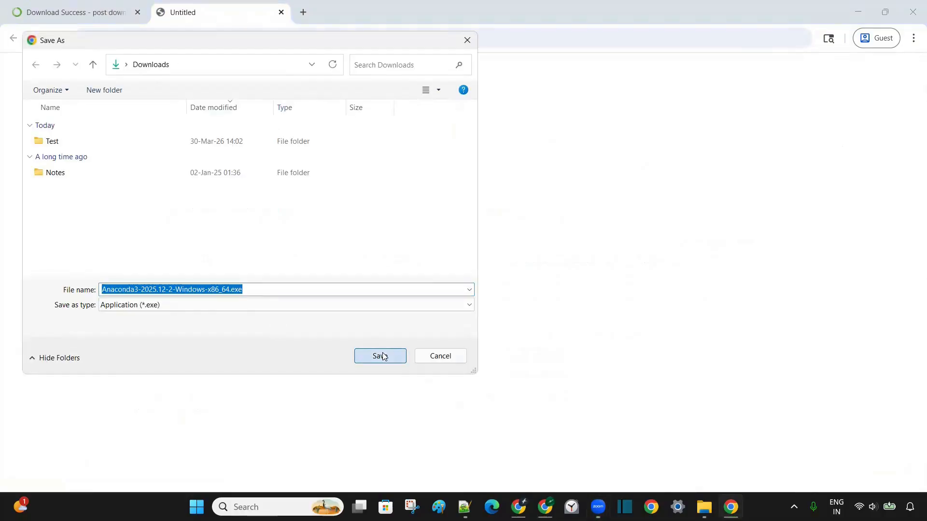
# Run the downloaded Anaconda3-2025.12-2-Windows-x86_64.exe installer and accept its license agreement
pyautogui.moveTo(772, 144)
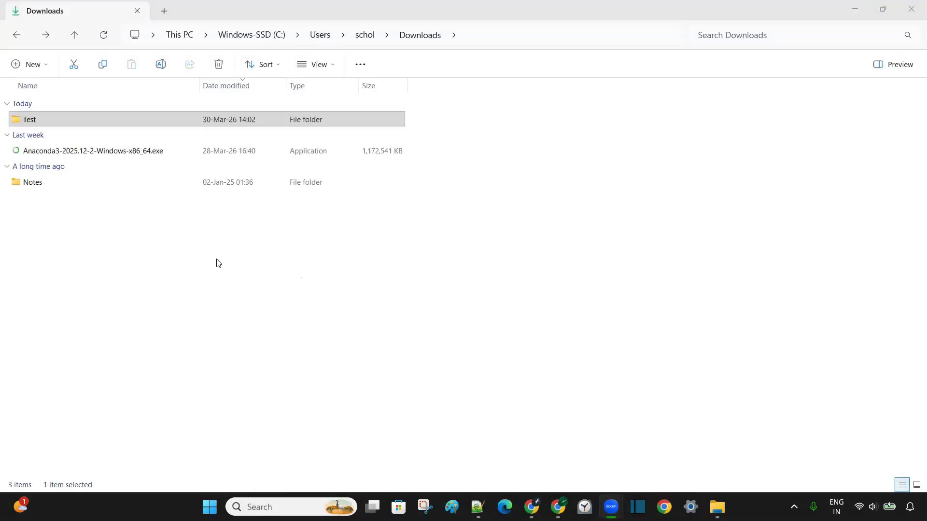
pyautogui.click(143, 150)
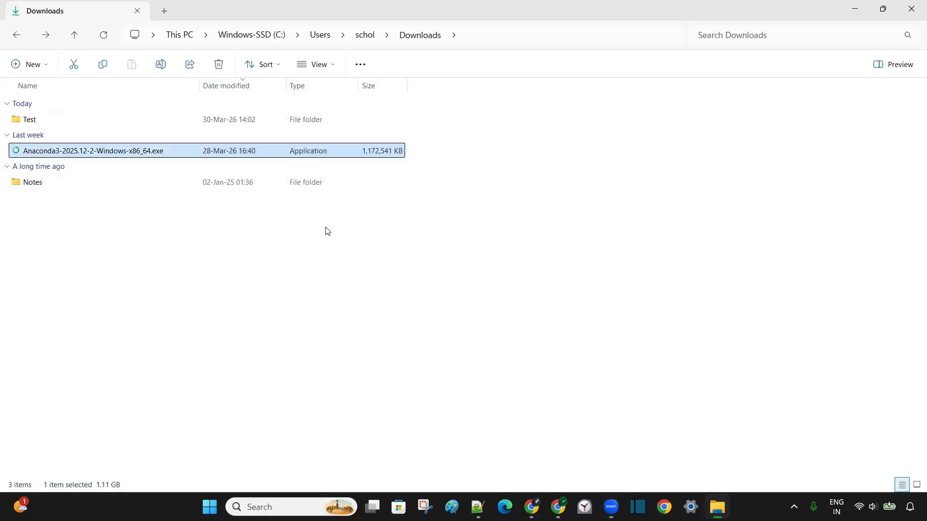
pyautogui.doubleClick(130, 152)
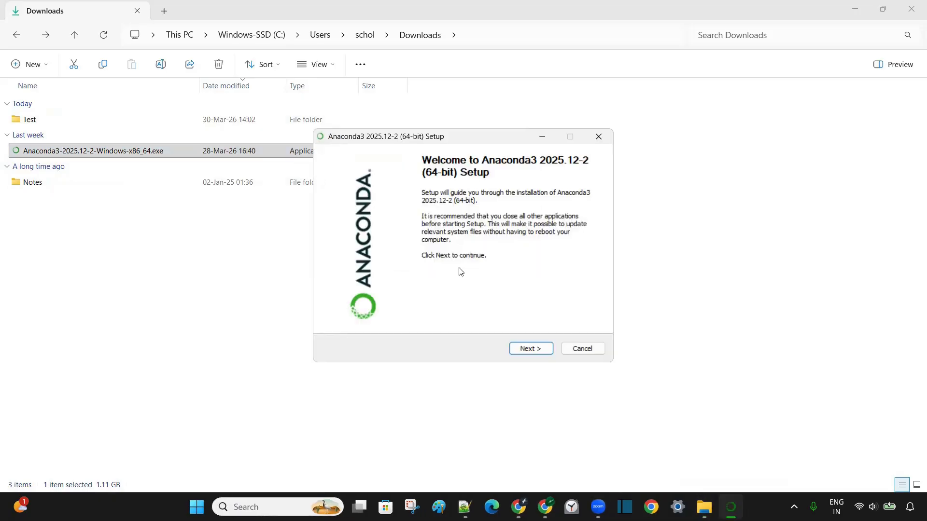
pyautogui.click(530, 349)
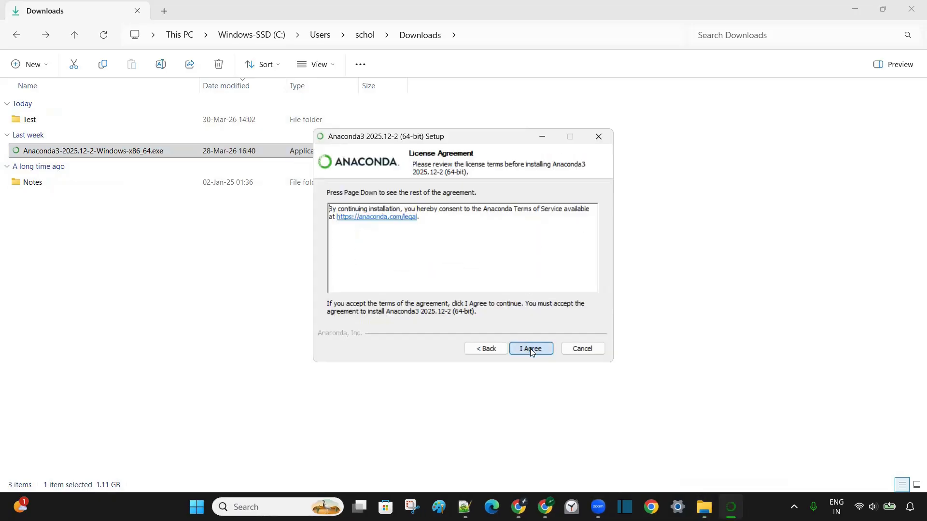
pyautogui.click(531, 349)
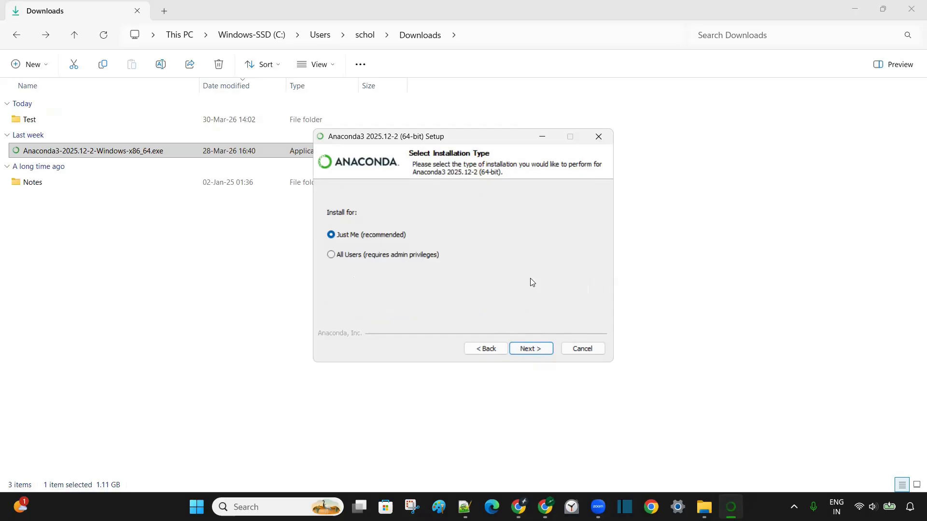
# Install Anaconda for Just Me in the default folder, enabling PATH addition, default Python 3.13 registration and package cache clearing
pyautogui.click(540, 350)
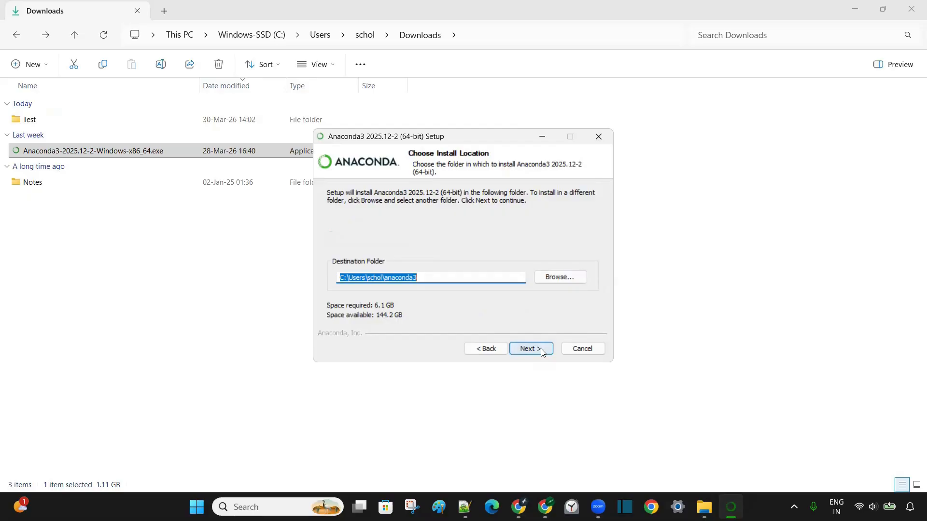
pyautogui.click(541, 350)
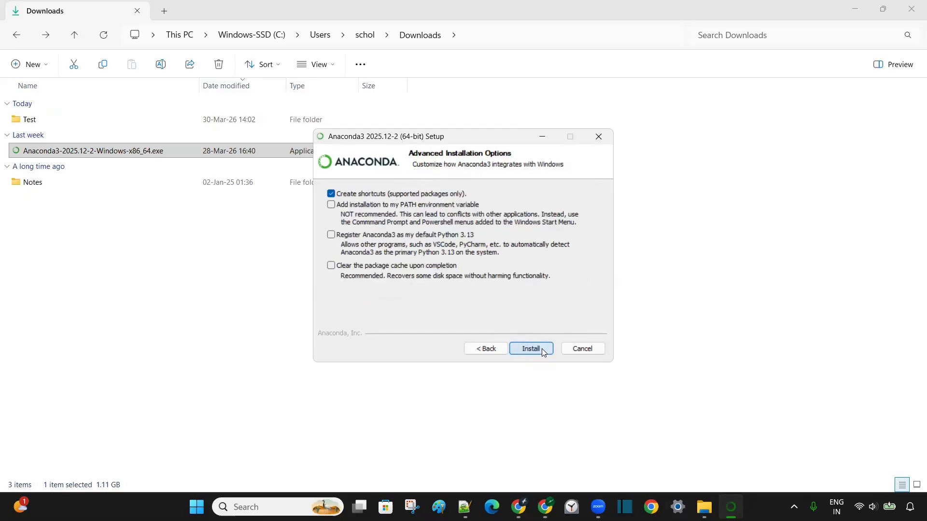
pyautogui.click(331, 206)
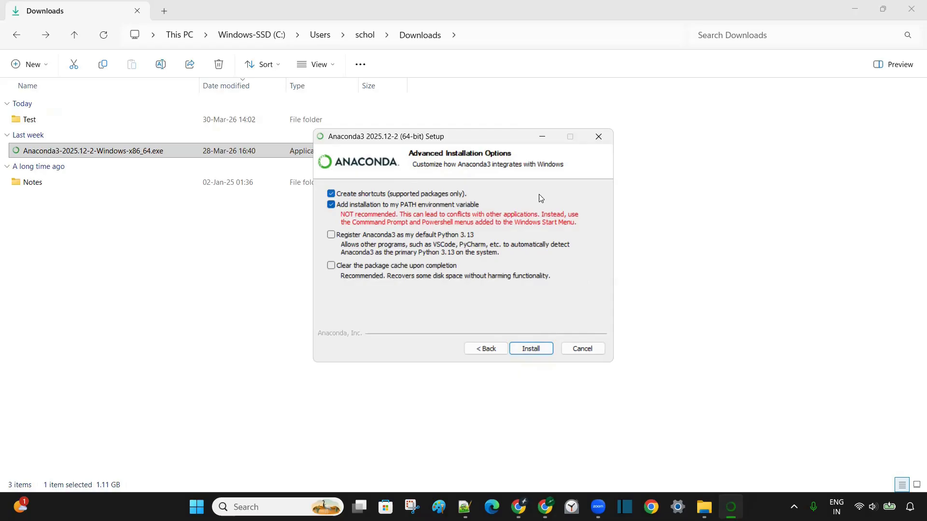
pyautogui.click(331, 235)
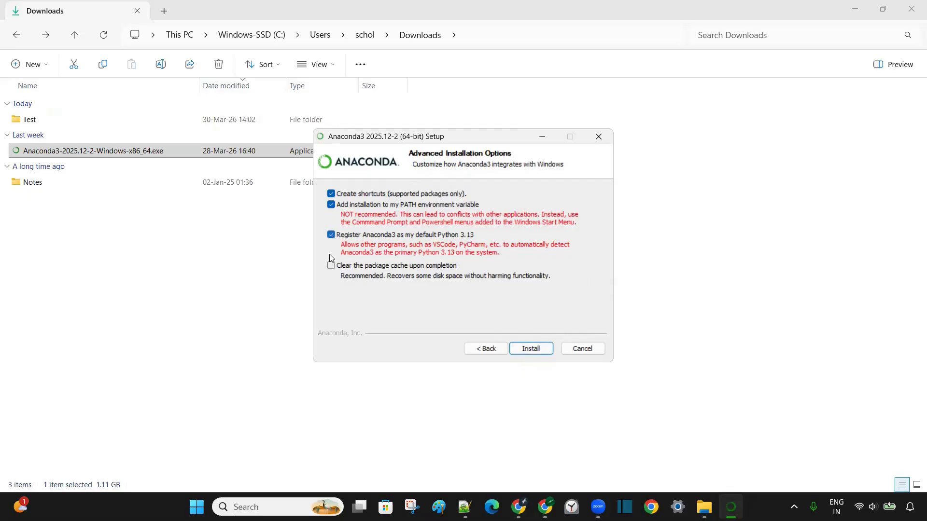
pyautogui.click(331, 266)
pyautogui.click(533, 352)
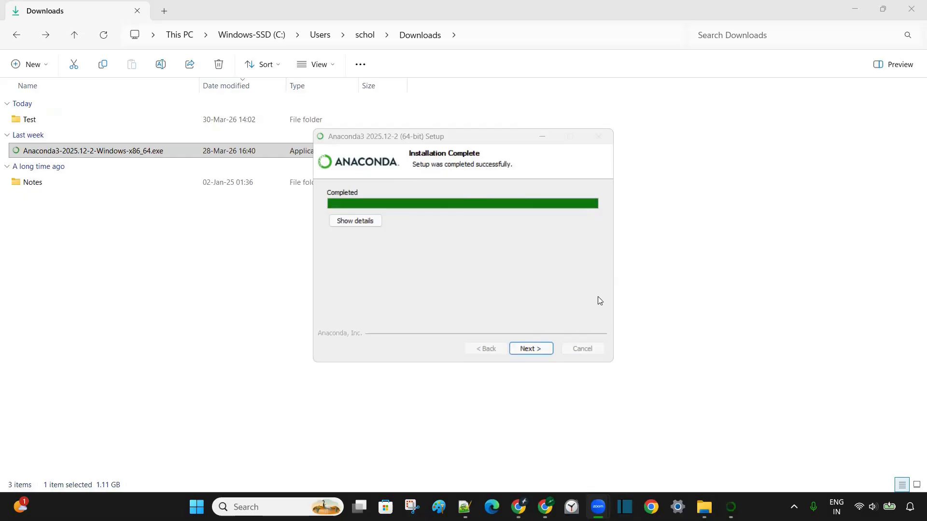
# Finish the Anaconda setup with Launch Anaconda Navigator enabled and Welcome to Anaconda disabled
pyautogui.click(537, 348)
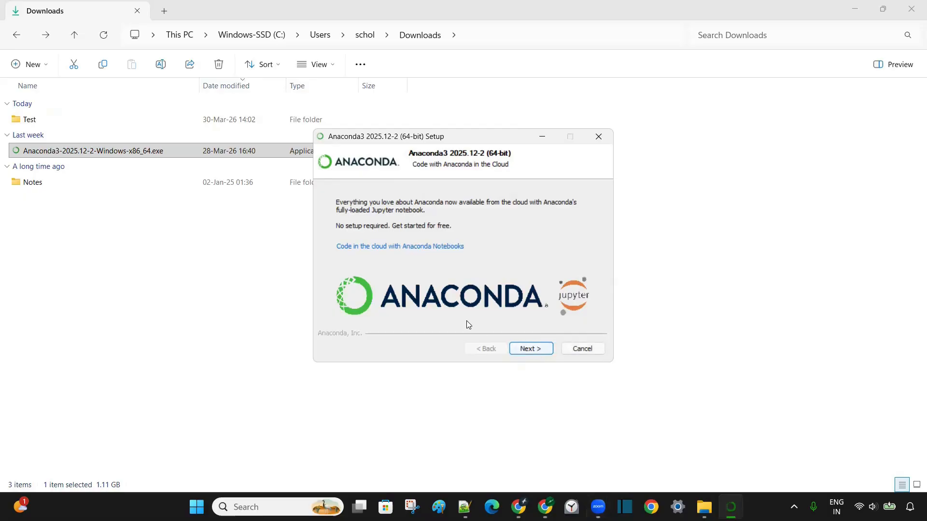
pyautogui.click(544, 350)
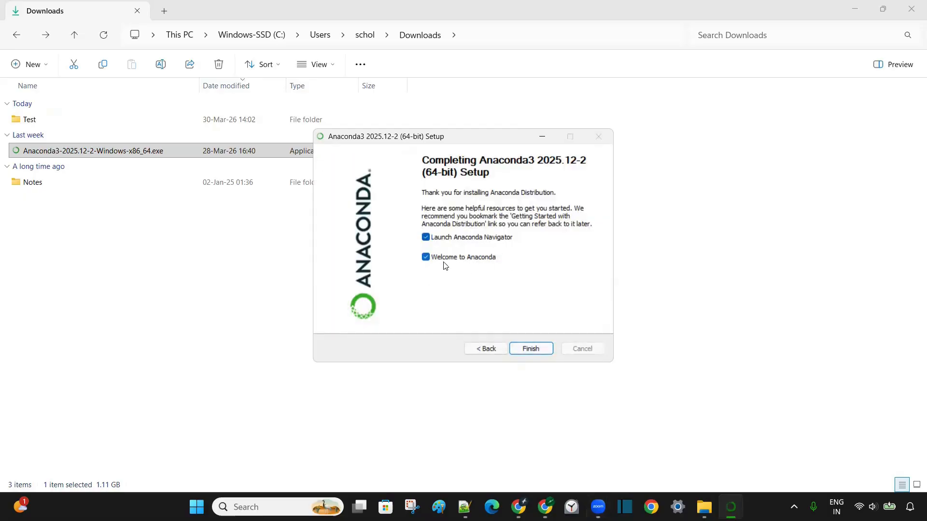
pyautogui.click(426, 258)
pyautogui.click(533, 348)
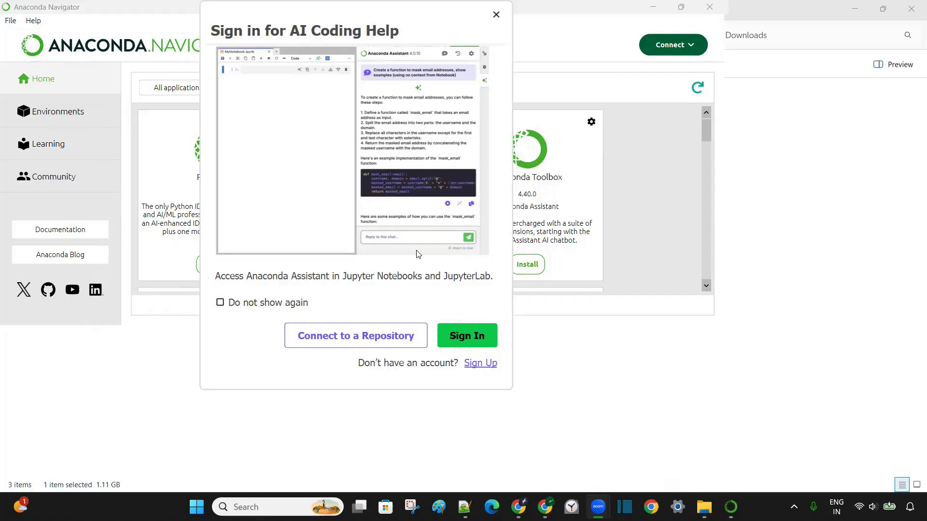
# Dismiss the AI coding sign-in prompt and launch Jupyter Notebook from the maximized Anaconda Navigator window
pyautogui.click(497, 14)
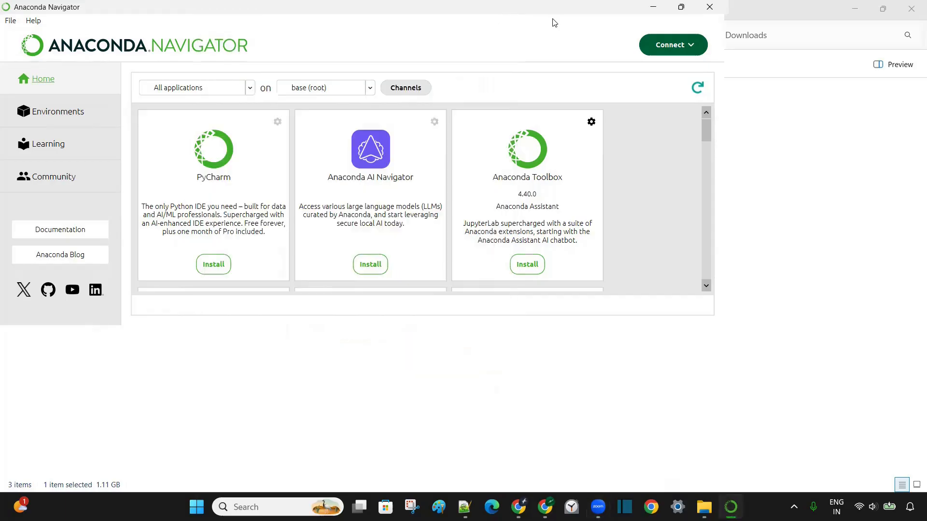
pyautogui.click(680, 7)
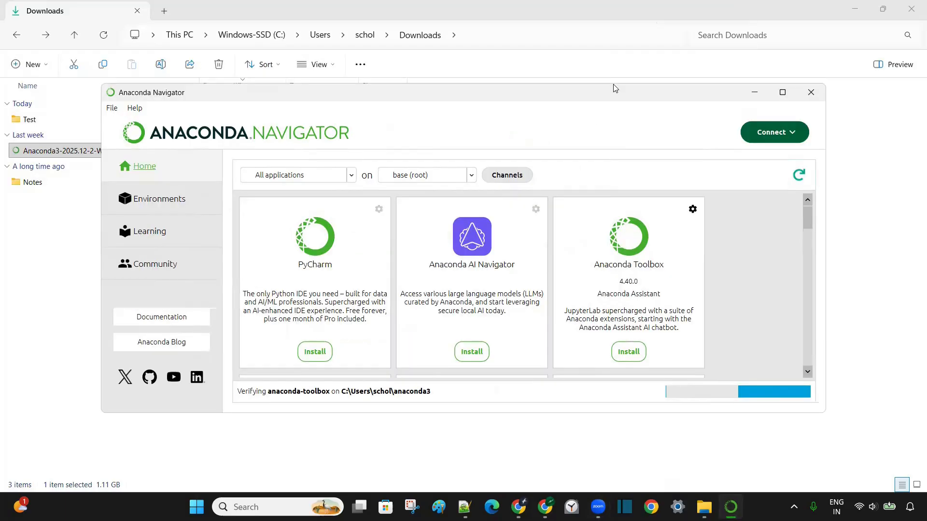
pyautogui.doubleClick(435, 94)
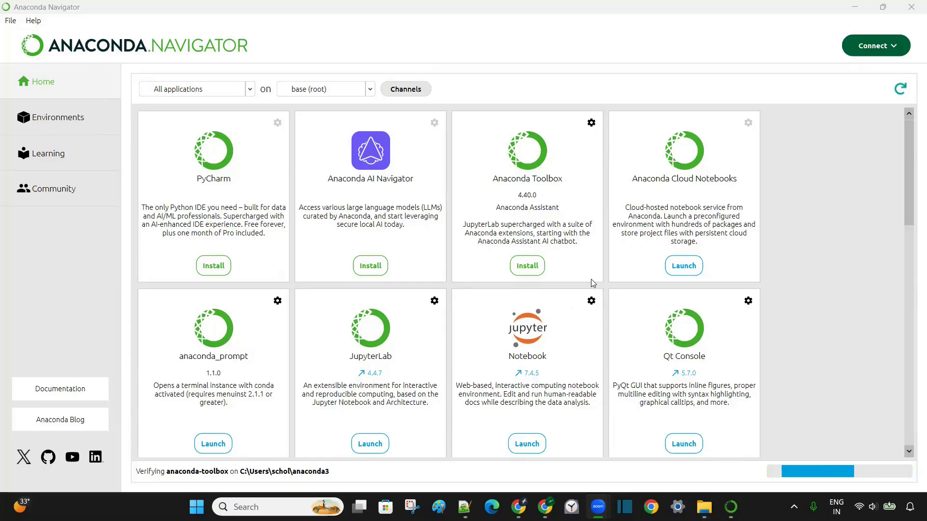
pyautogui.click(531, 439)
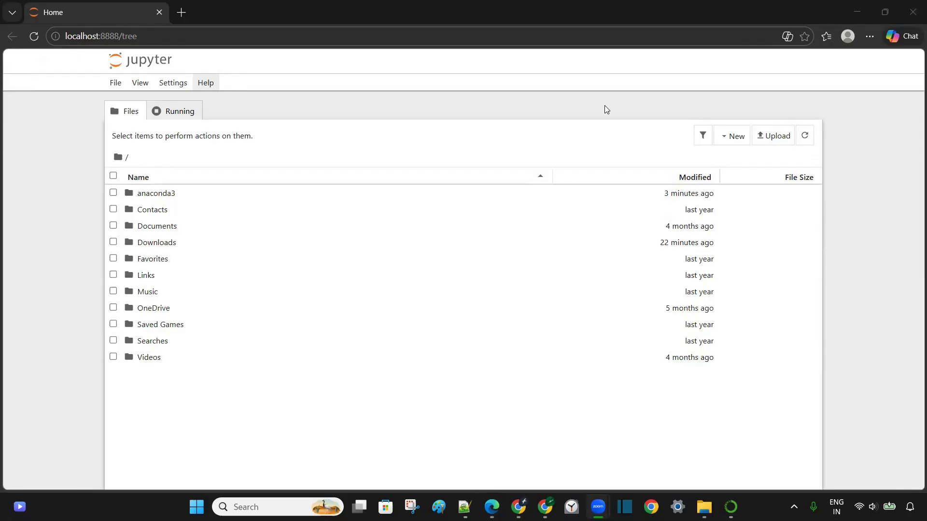
# Check the installed versions in Command Prompt by running conda --version and jupyter notebook --version
pyautogui.press('super+r')
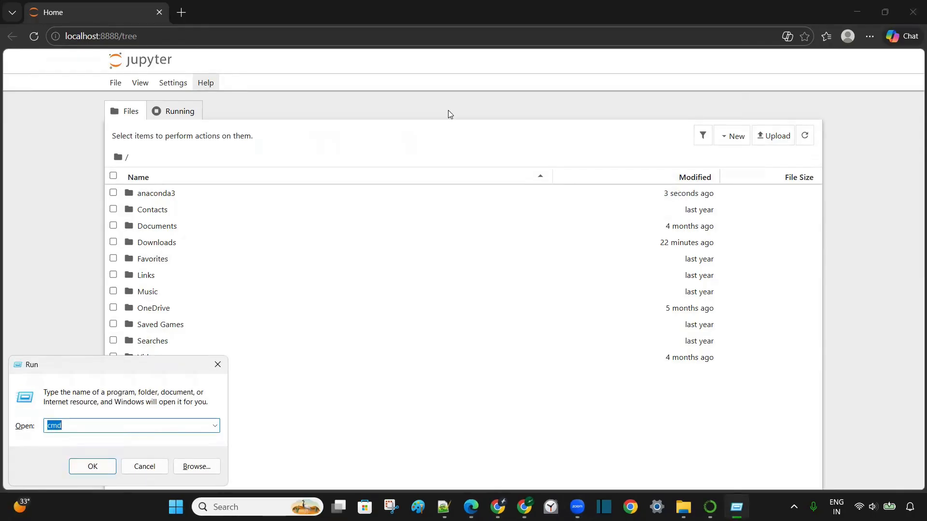
pyautogui.press('Return')
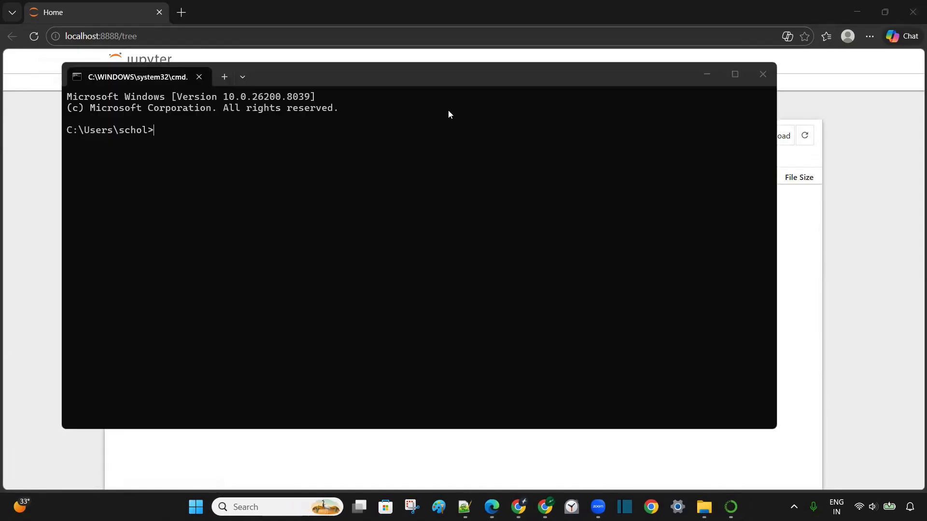
pyautogui.write('cond')
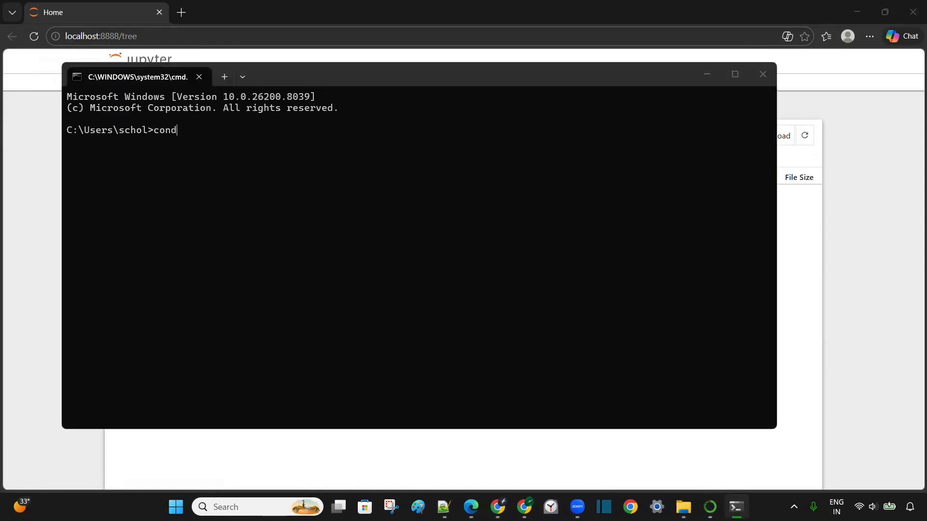
pyautogui.write('a --version')
pyautogui.press('Return')
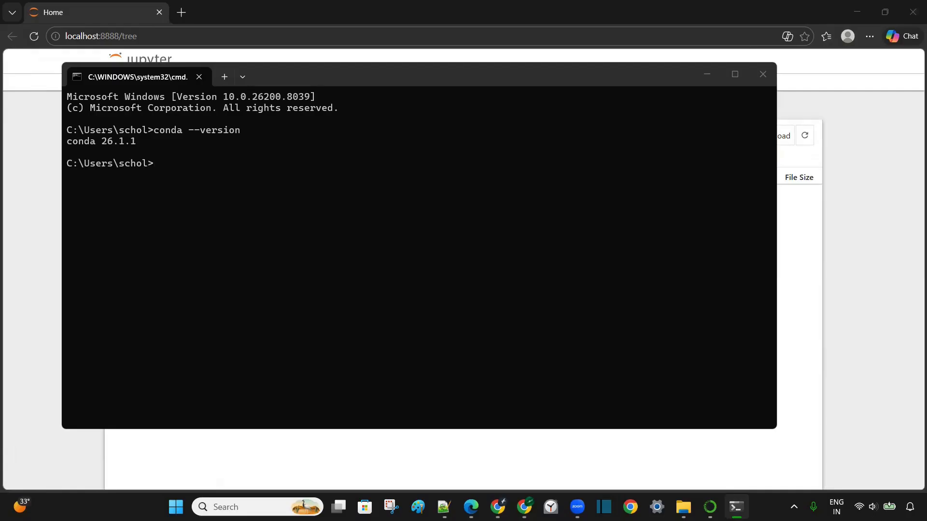
pyautogui.write('jupyter notebook --version')
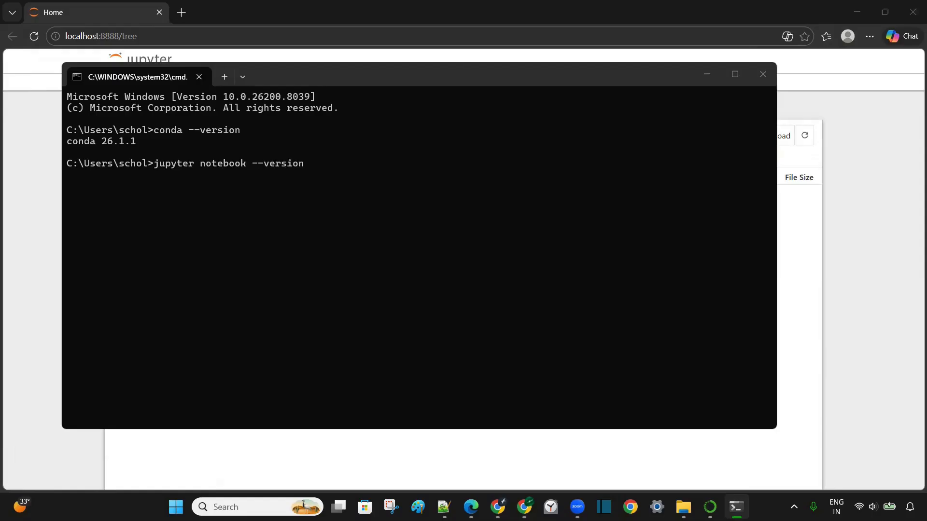
pyautogui.press('Return')
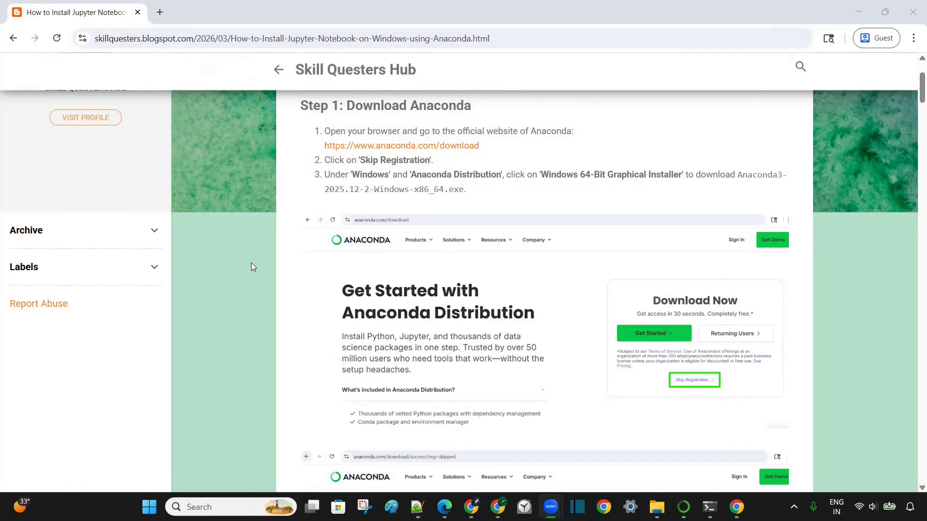
# Look through the Skill Questers Hub blog guide's illustrated steps for downloading, configuring and completing the Anaconda installation
pyautogui.scroll(-8, 251, 264)
pyautogui.scroll(-14, 251, 267)
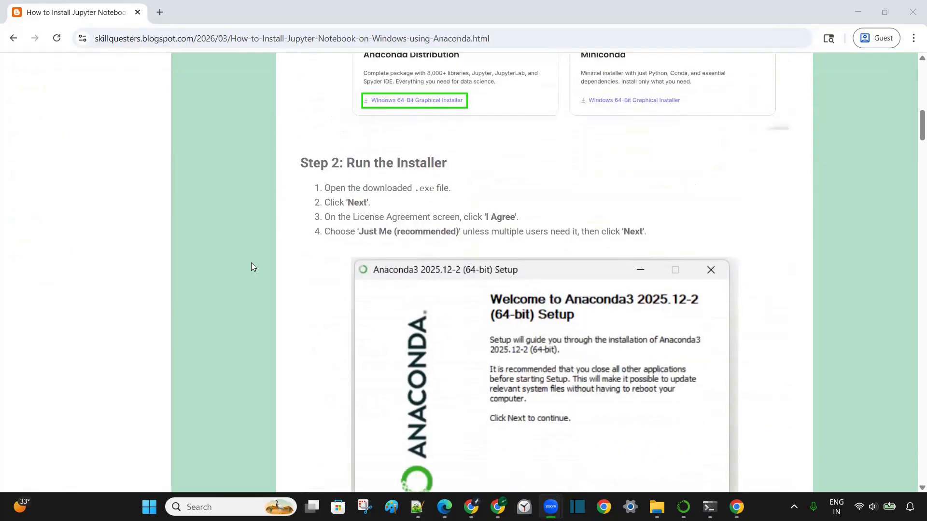
pyautogui.scroll(-15, 251, 264)
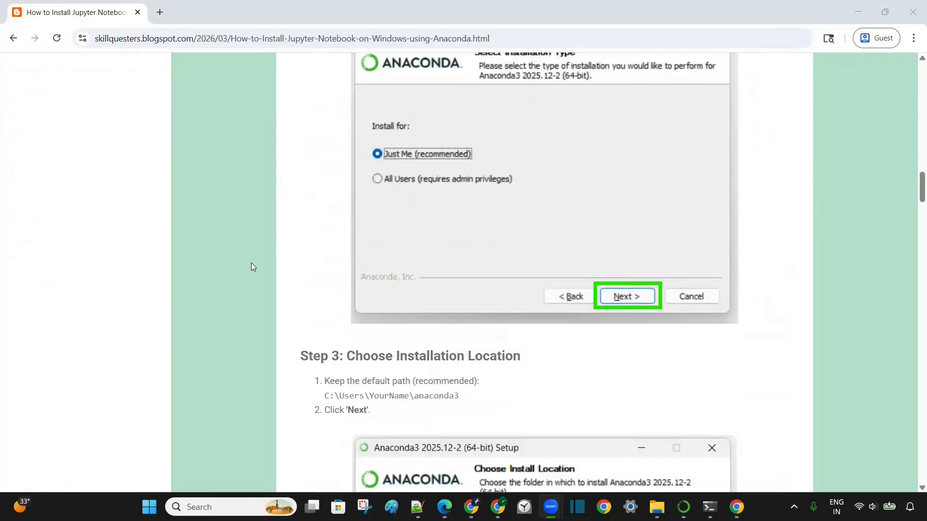
pyautogui.scroll(-18, 251, 267)
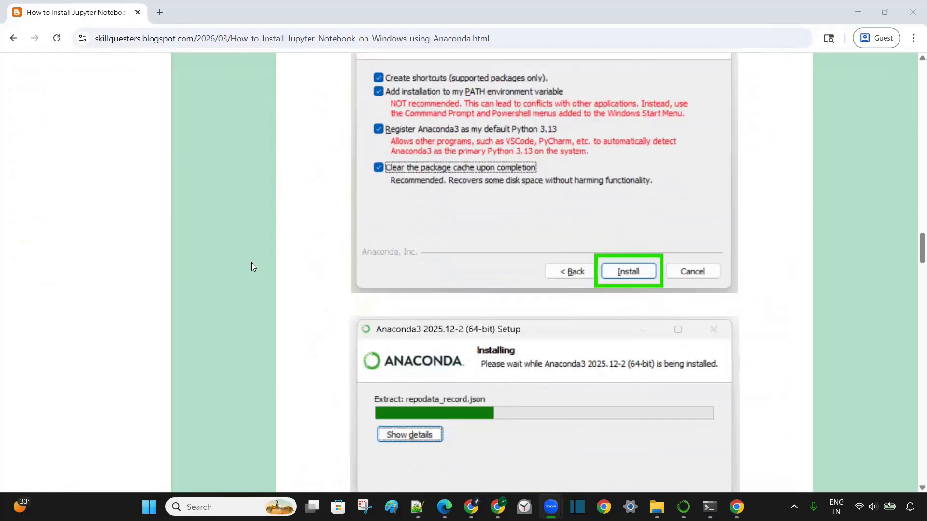
pyautogui.scroll(-6, 250, 262)
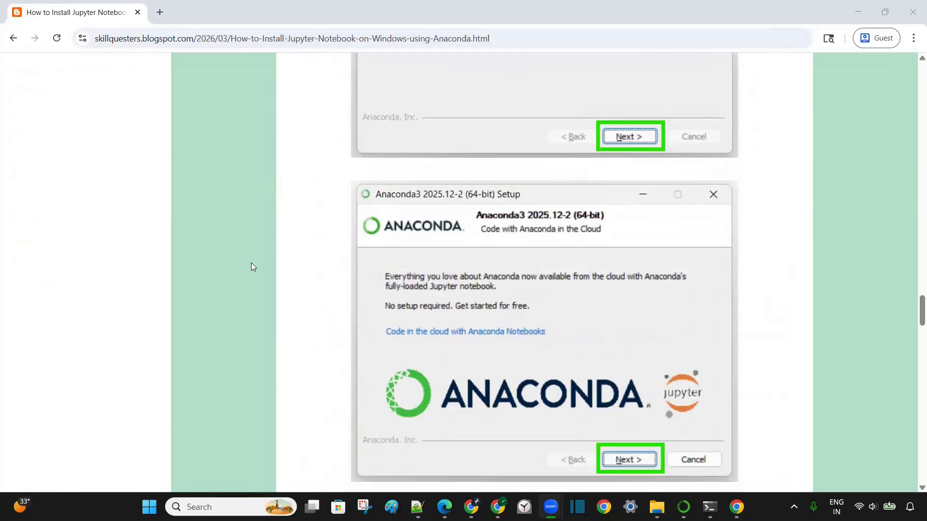